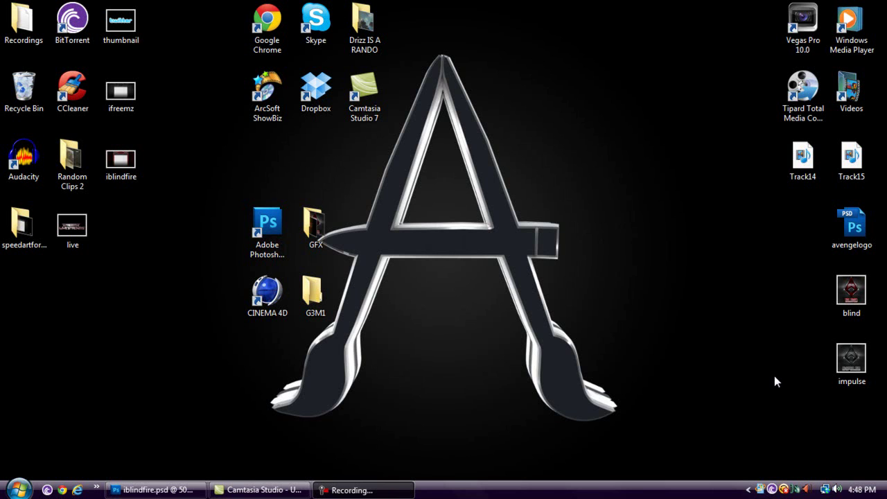
left_click(167, 490)
left_click(168, 489)
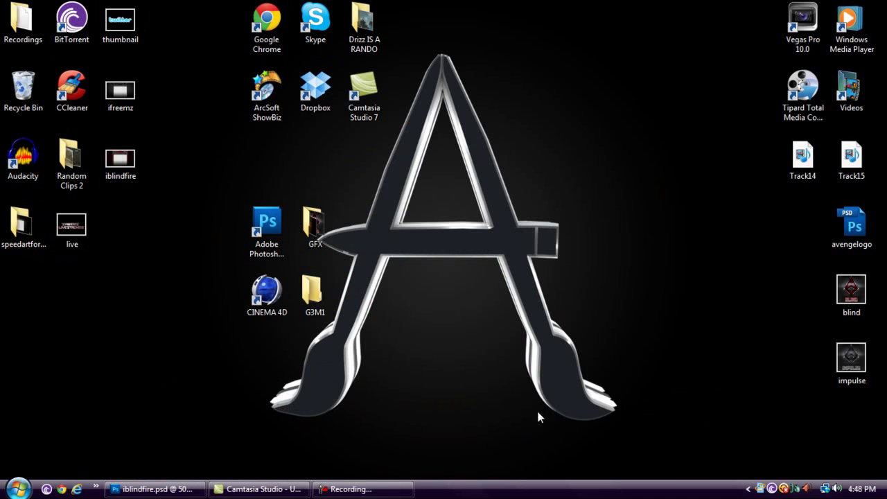
left_click_drag(884, 433, 707, 410)
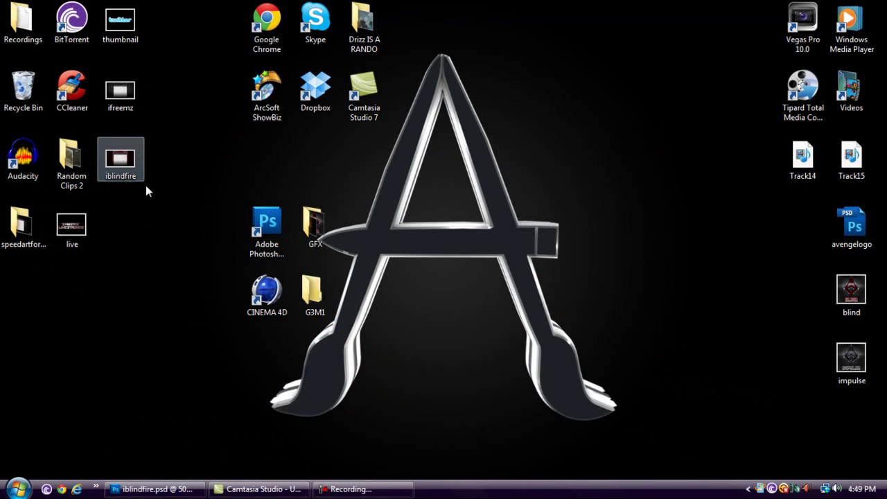
Check the size on disk of the iblindfire PNG image in its file properties
right_click(115, 164)
left_click(174, 469)
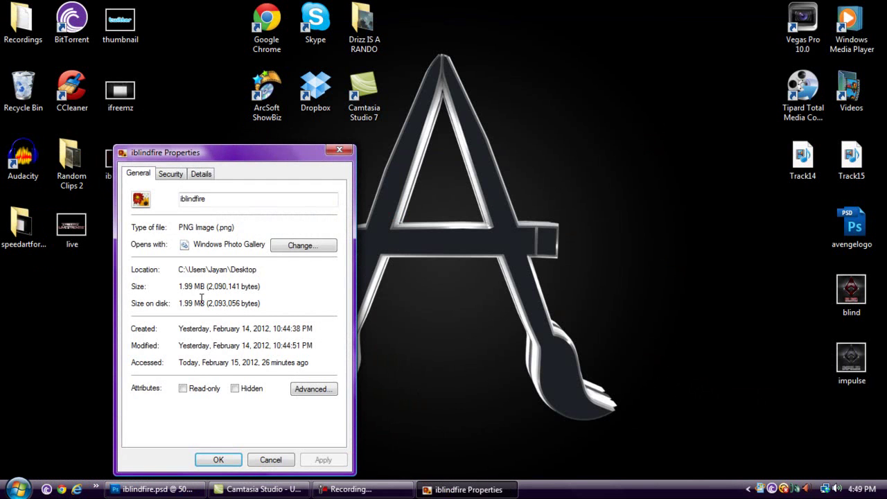
left_click_drag(205, 303, 177, 305)
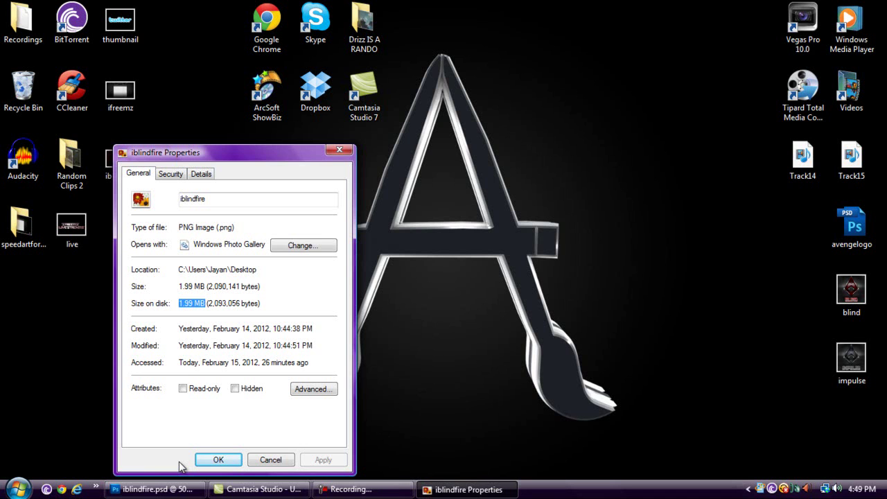
left_click(217, 459)
Preview the iblindfire PNG in Windows Photo Gallery and close the viewer after examining the whole image
right_click(129, 160)
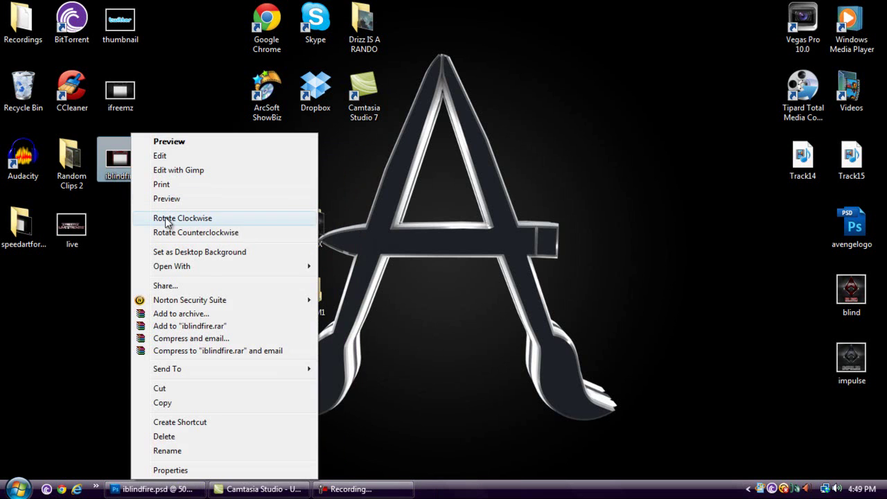
mouse_move(187, 269)
left_click(387, 337)
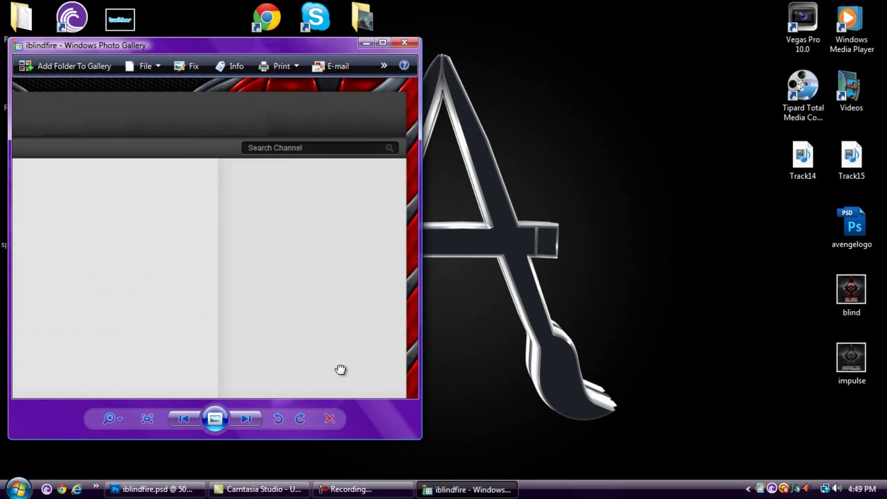
scroll(315, 352, "down", 4)
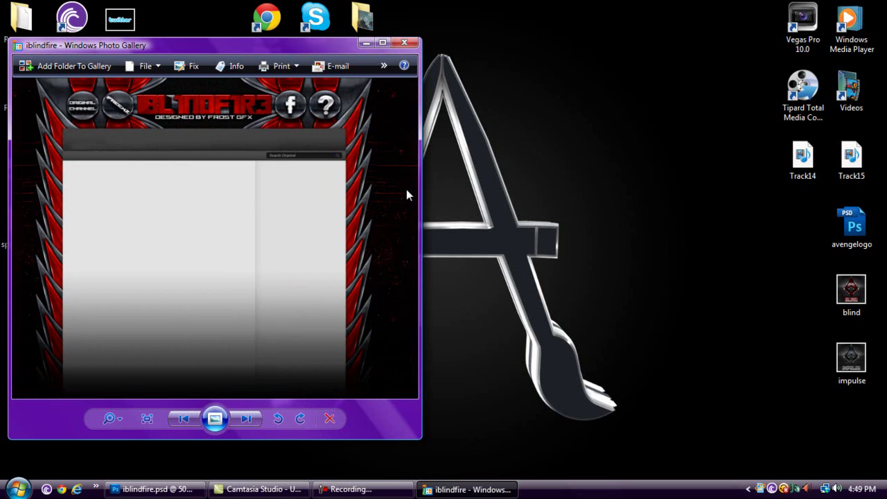
left_click(405, 41)
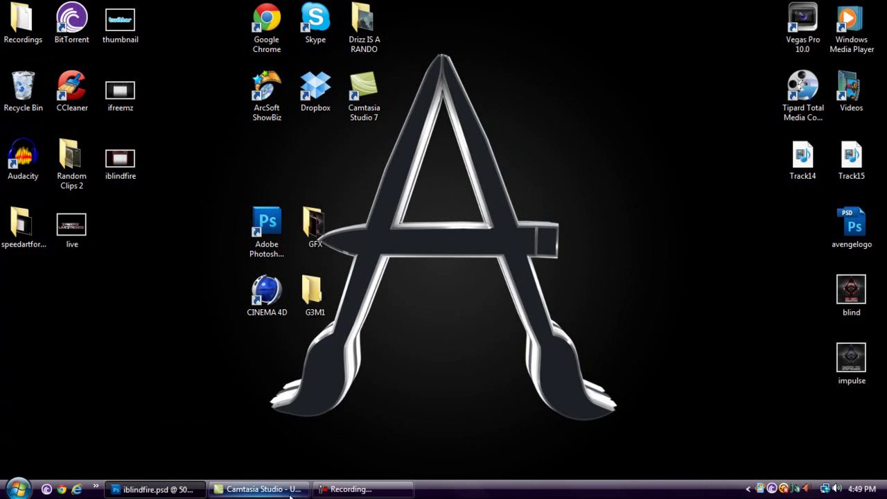
Switch to the iblindfire.psd document in Photoshop and activate the Move tool
mouse_move(289, 493)
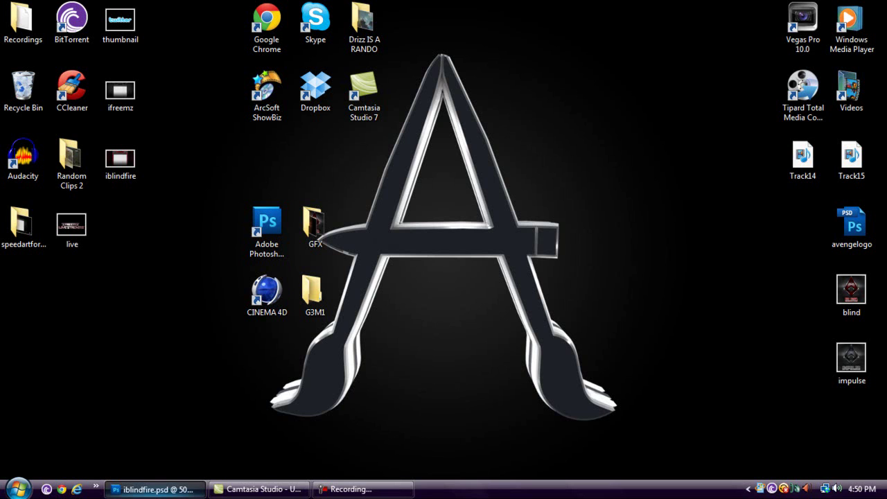
mouse_move(149, 490)
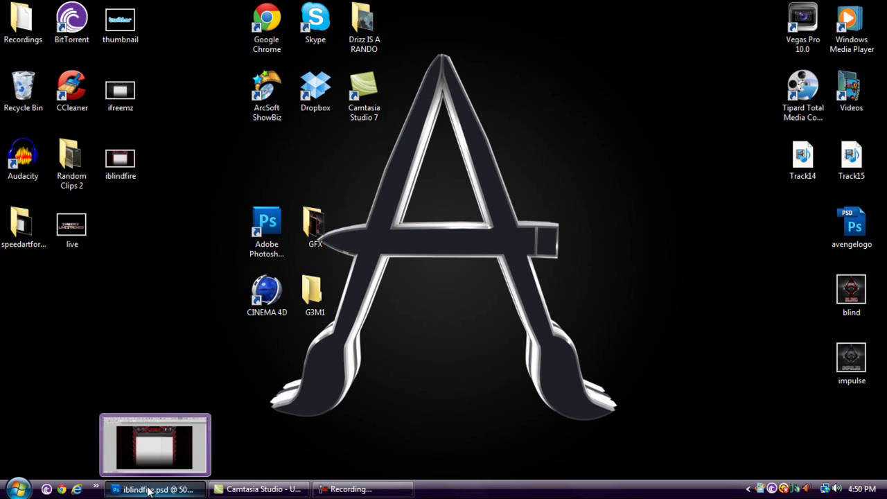
left_click(148, 491)
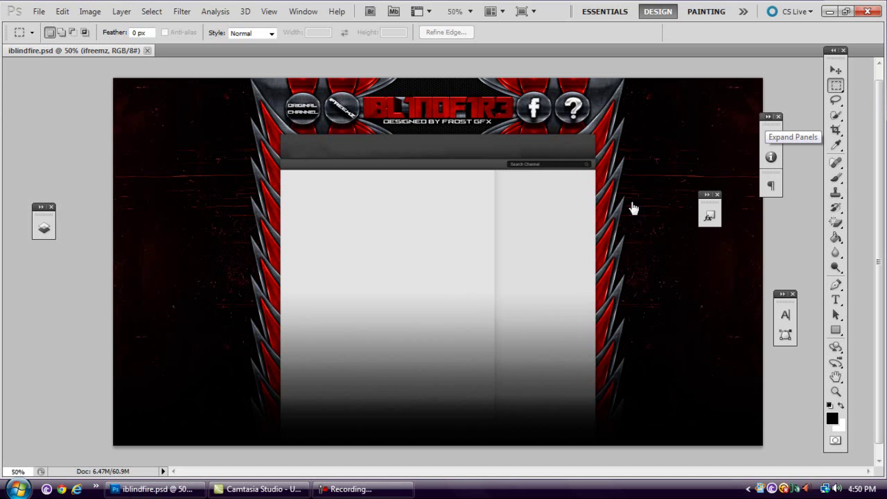
key("ctrl+plus")
key("ctrl+plus")
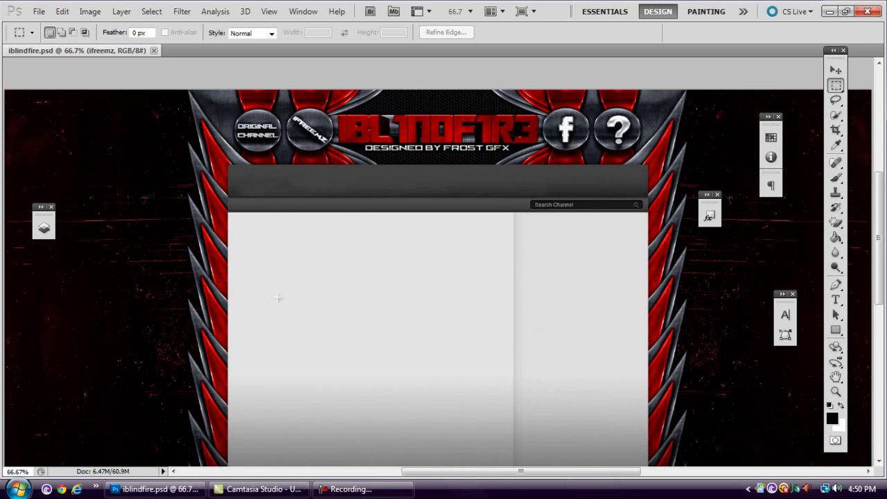
scroll(277, 298, "up", 1)
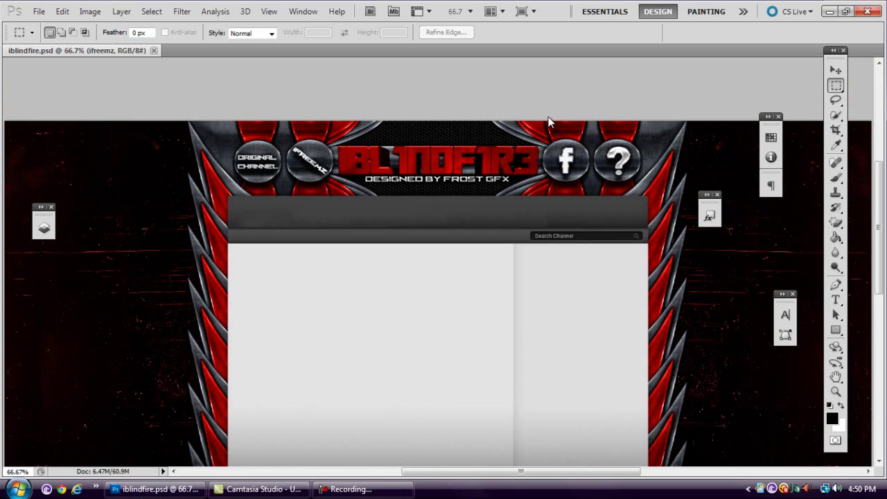
left_click(835, 71)
scroll(152, 146, "down", 2)
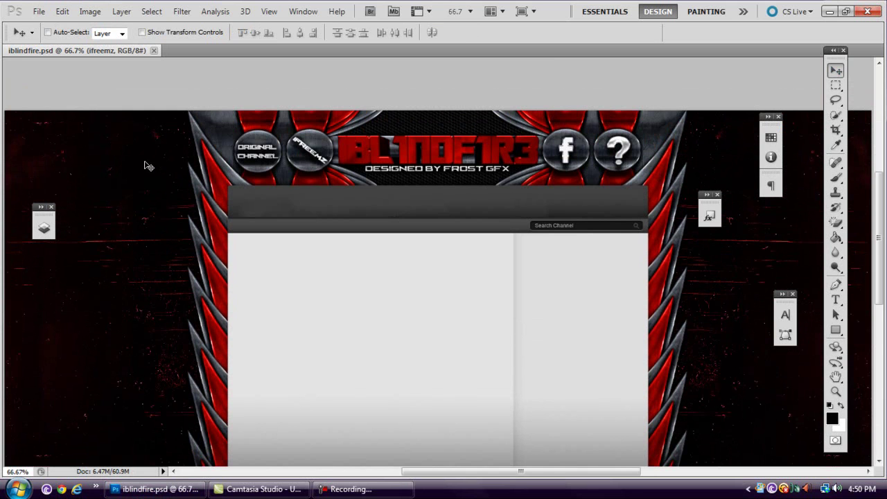
scroll(162, 145, "up", 3)
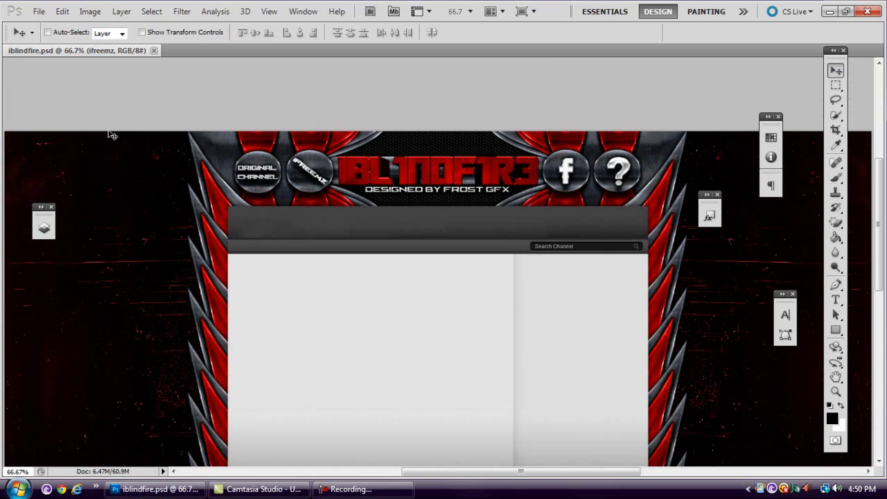
left_click(38, 12)
left_click(55, 209)
left_click(602, 278)
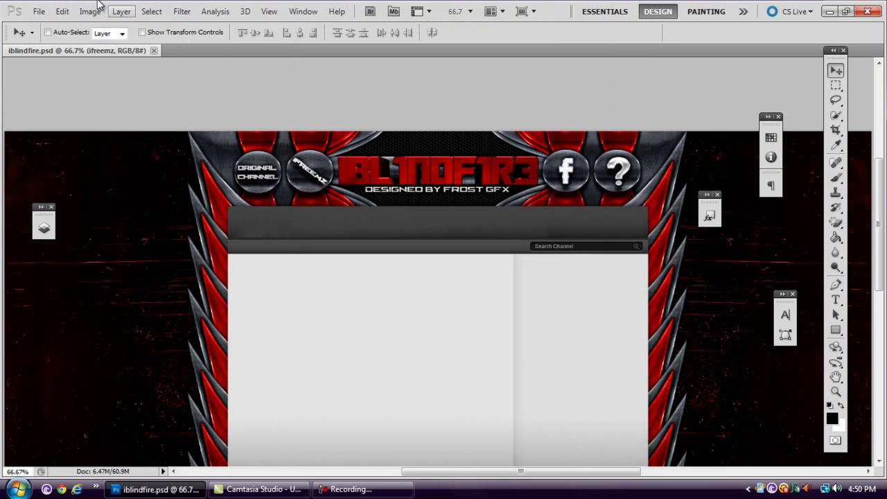
Start a Save for Web & Devices export of the channel background with PNG-24 as the format
left_click(39, 12)
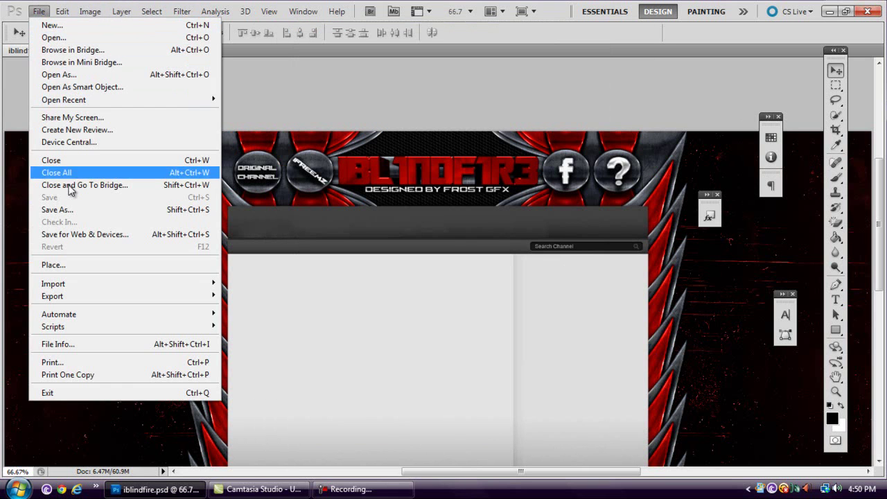
left_click(64, 234)
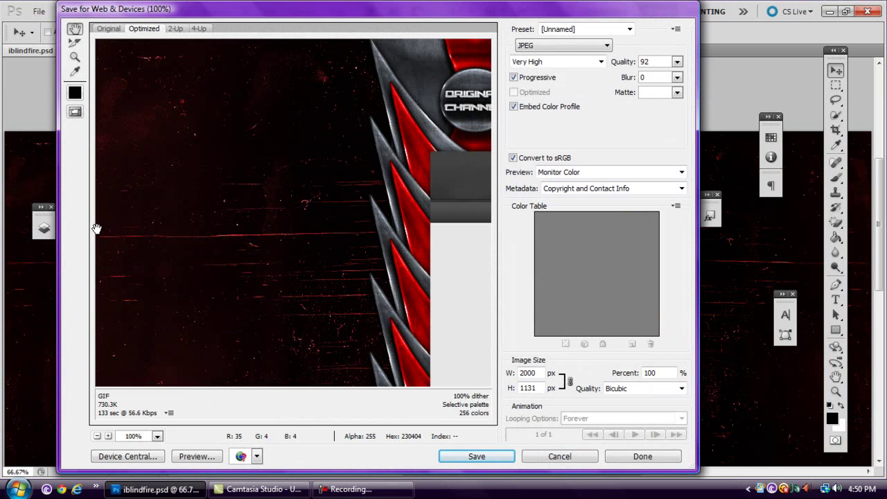
left_click(579, 49)
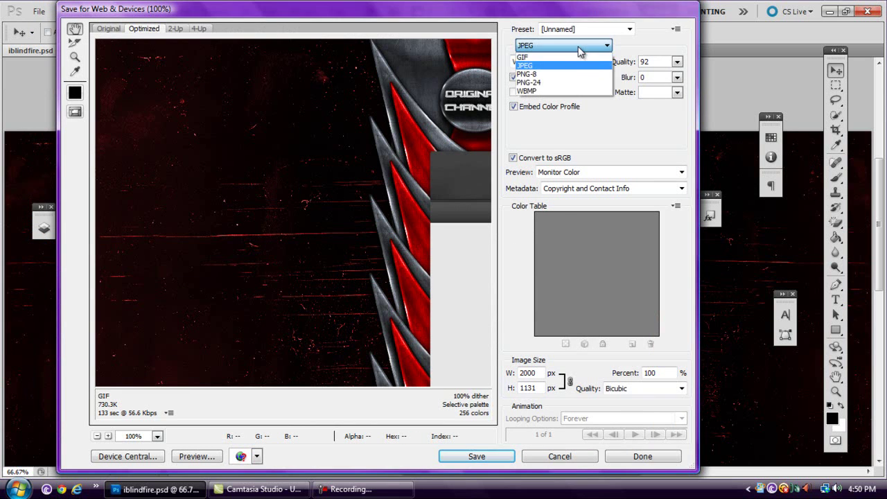
left_click(567, 82)
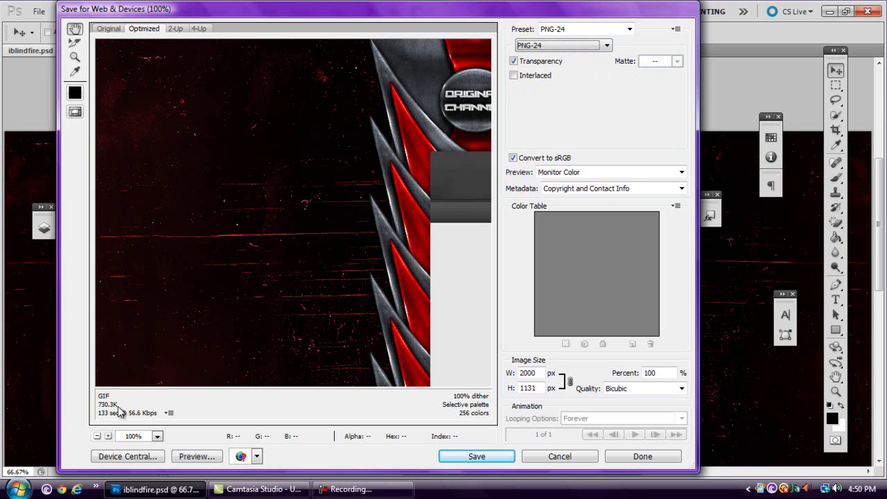
mouse_move(154, 489)
left_click(633, 30)
left_click(584, 152)
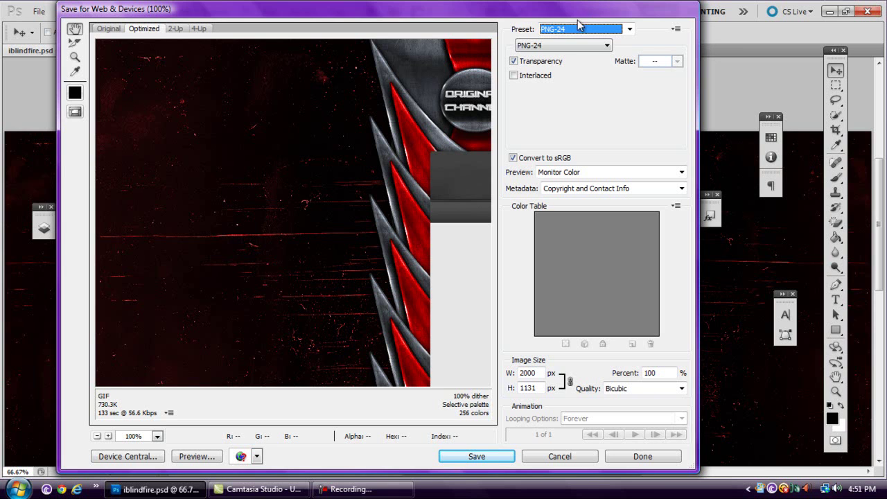
Export the background to the Desktop as iblindfire.jpg in JPEG format at Maximum quality 100
left_click(562, 46)
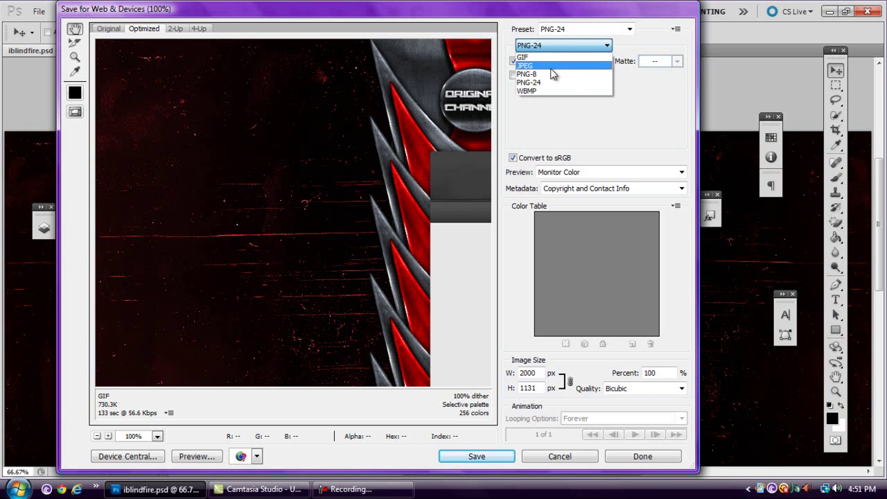
left_click(554, 66)
left_click_drag(677, 61, 689, 82)
left_click(501, 455)
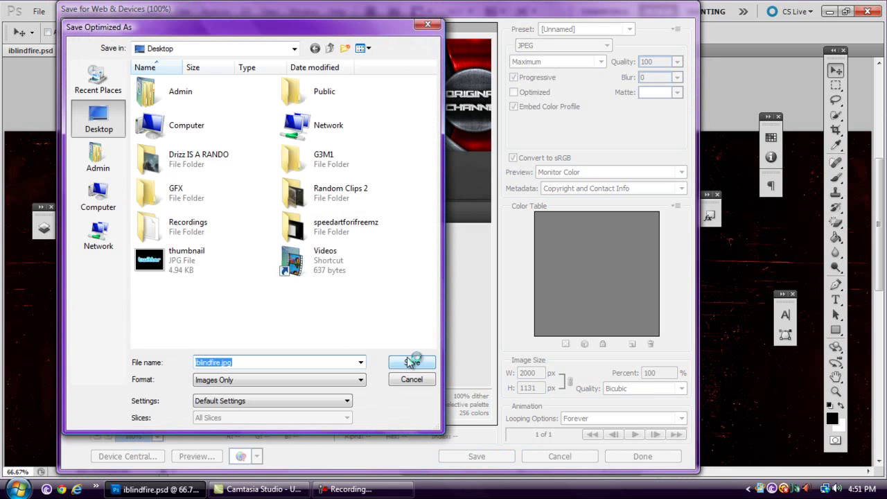
left_click(412, 362)
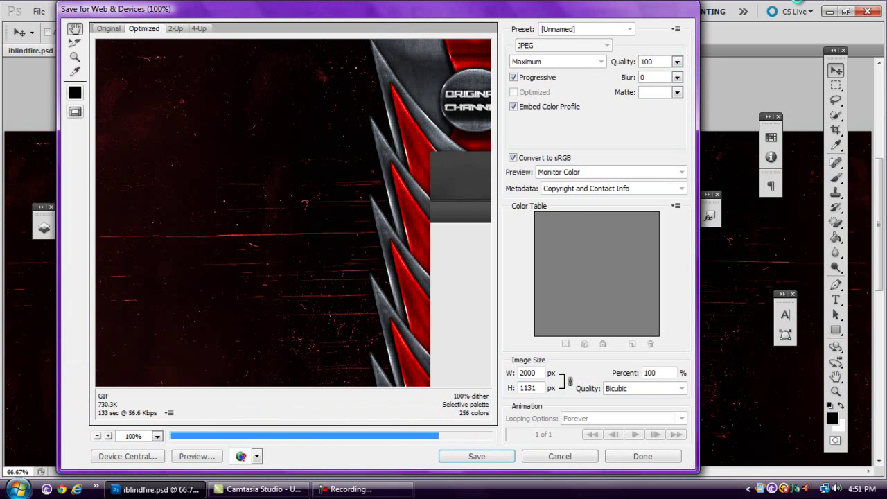
Return to the desktop and look at the file properties of the iblindfire PNG
left_click(830, 11)
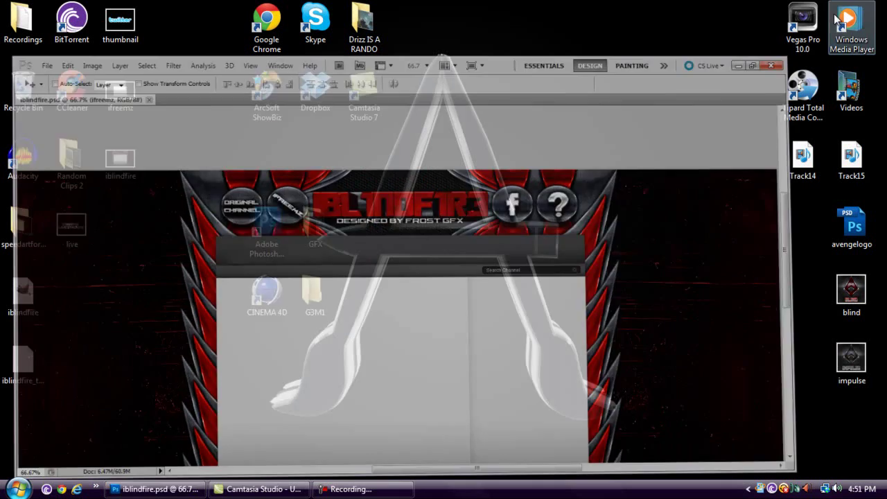
left_click(109, 166)
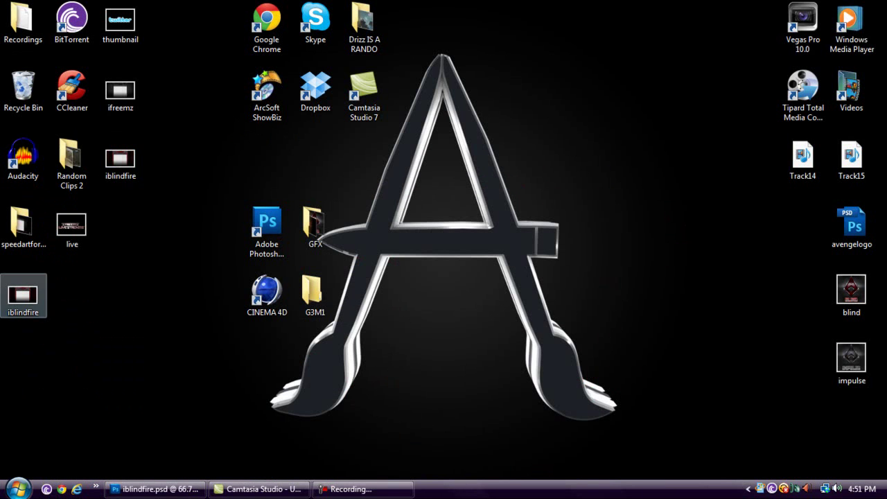
double_click(23, 297, "alt")
right_click(3, 318)
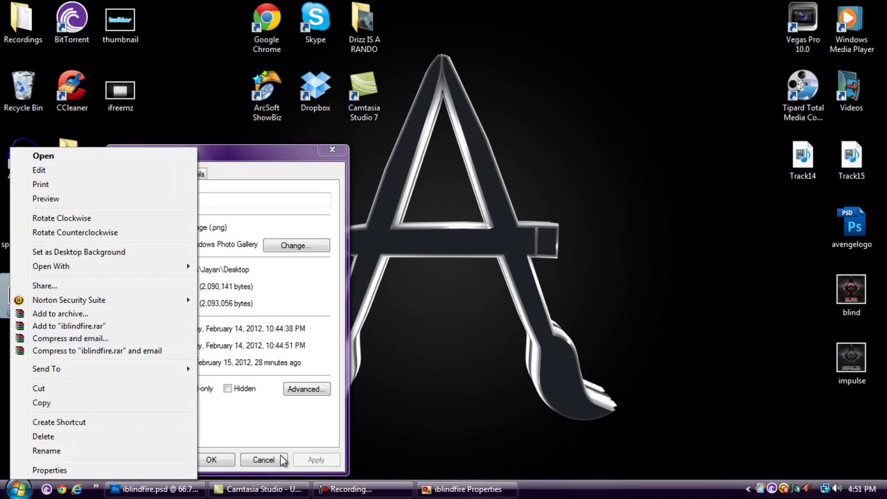
left_click(263, 459)
left_click(263, 459)
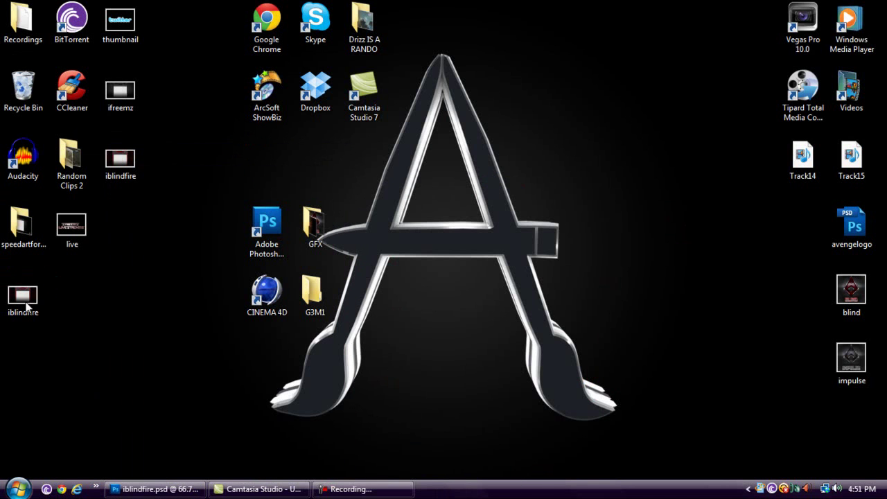
Check the file size of the newly exported iblindfire JPG in its properties
right_click(5, 338)
right_click(56, 381)
left_click(20, 310)
right_click(20, 311)
left_click(79, 468)
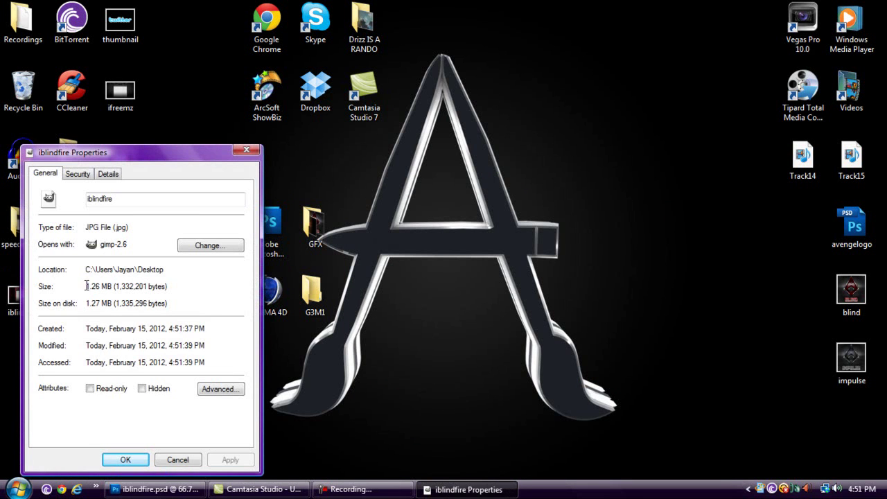
left_click(246, 149)
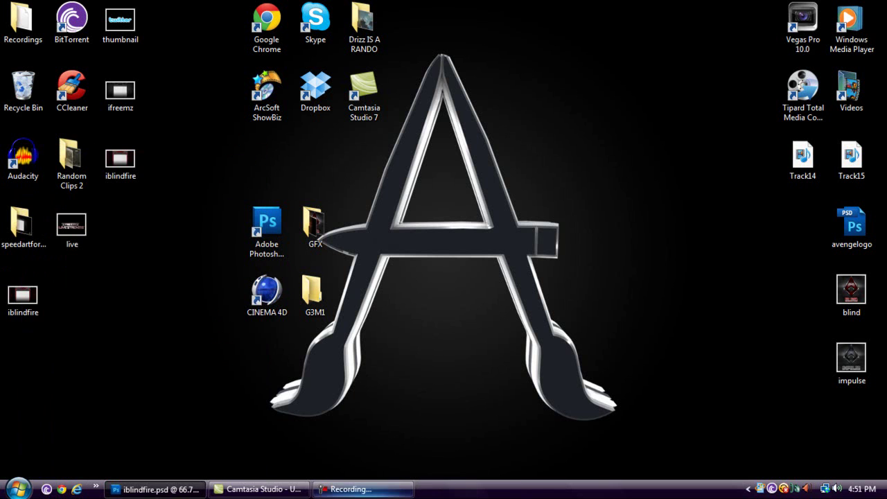
Reopen Save for Web & Devices for iblindfire.psd in Photoshop and lower the JPEG quality to 92
left_click(184, 489)
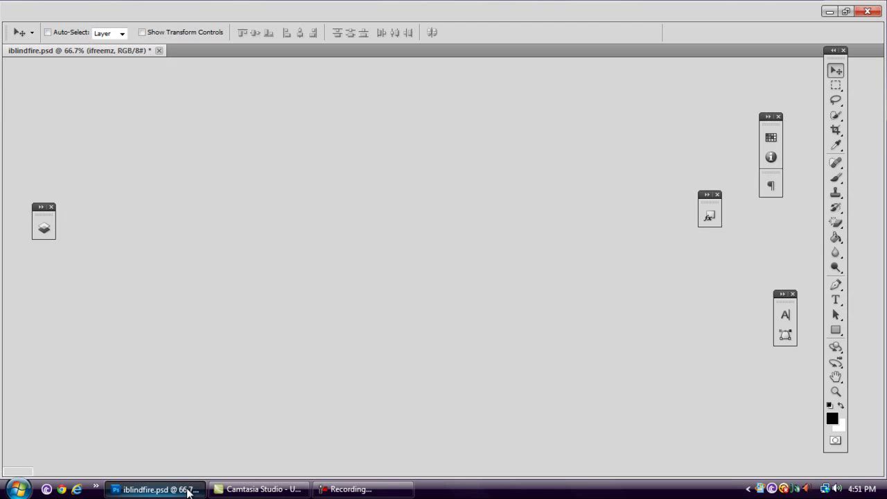
left_click(38, 14)
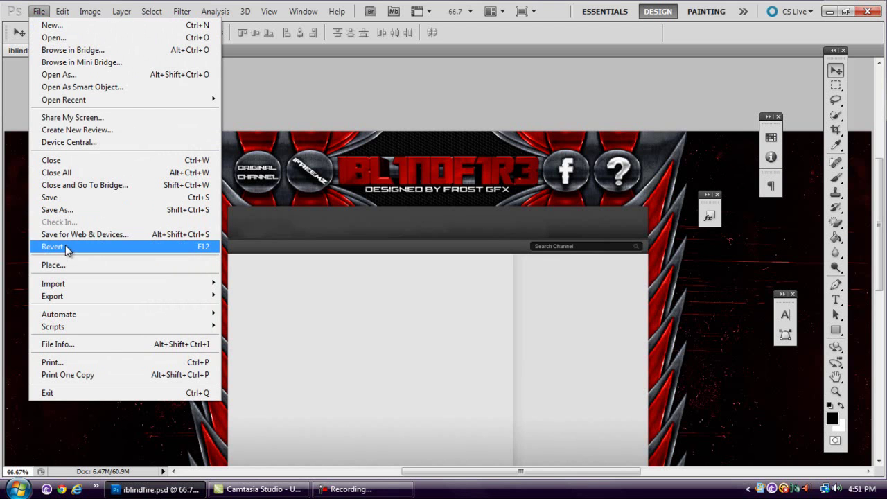
key("Escape")
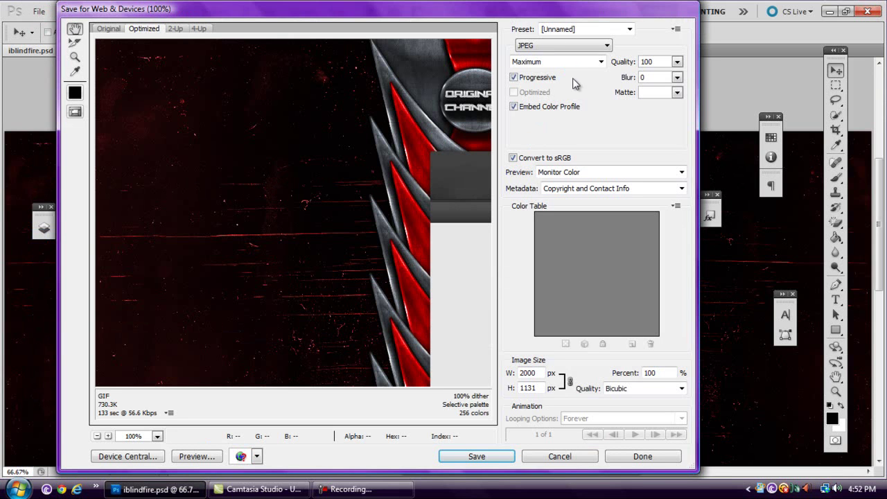
left_click(676, 62)
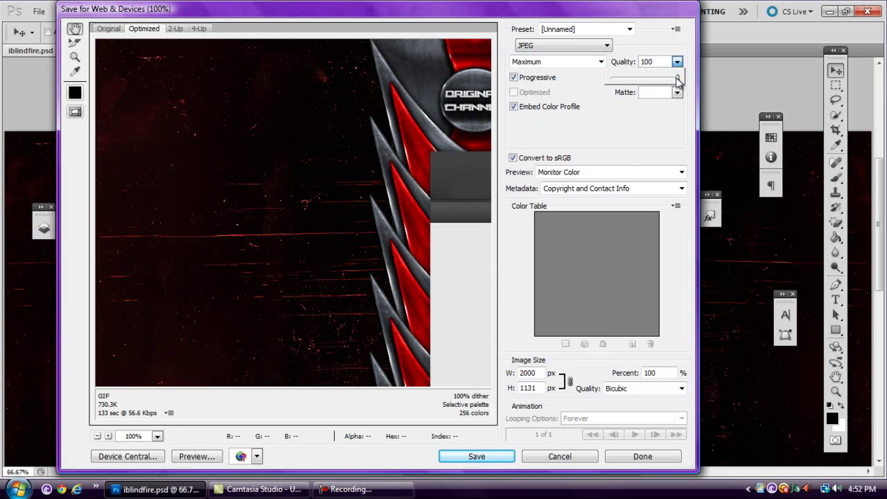
left_click_drag(672, 81, 672, 81)
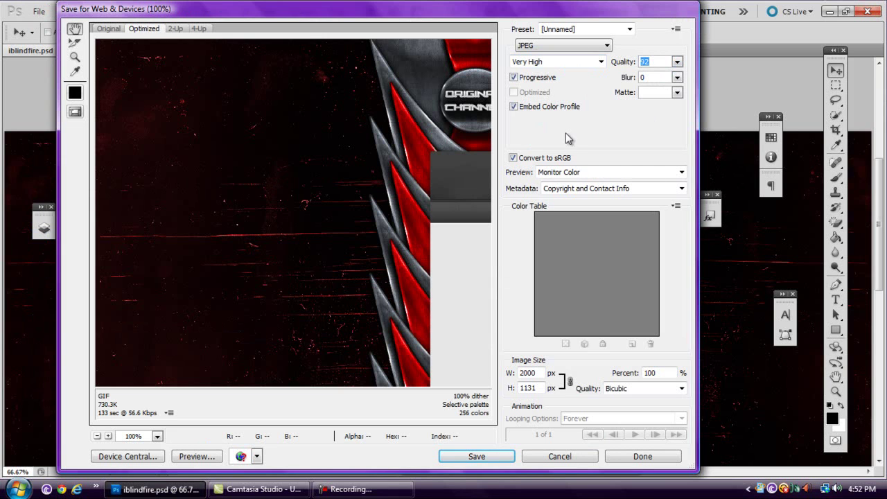
Inspect the quality 92 JPEG preview and save it to the Desktop as iblindfire.jpg, replacing the existing file
left_click_drag(374, 175, 144, 257)
left_click_drag(226, 250, 50, 248)
left_click_drag(184, 253, 419, 254)
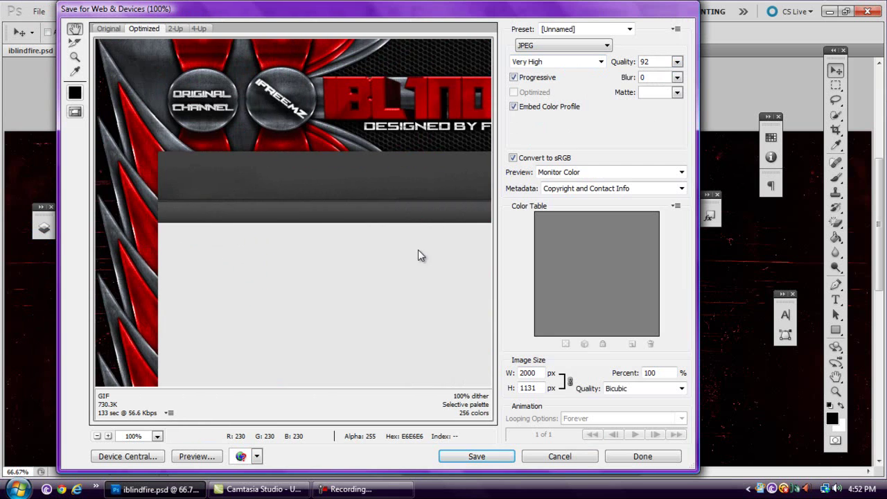
left_click(497, 456)
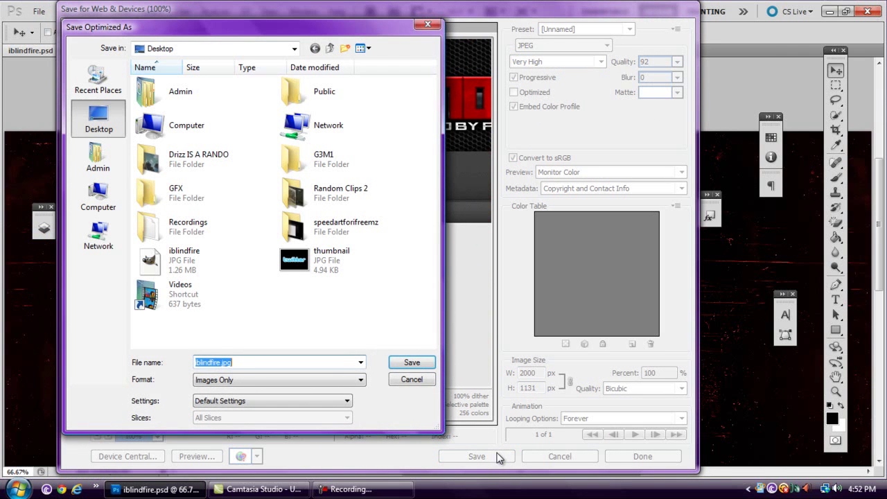
left_click(428, 363)
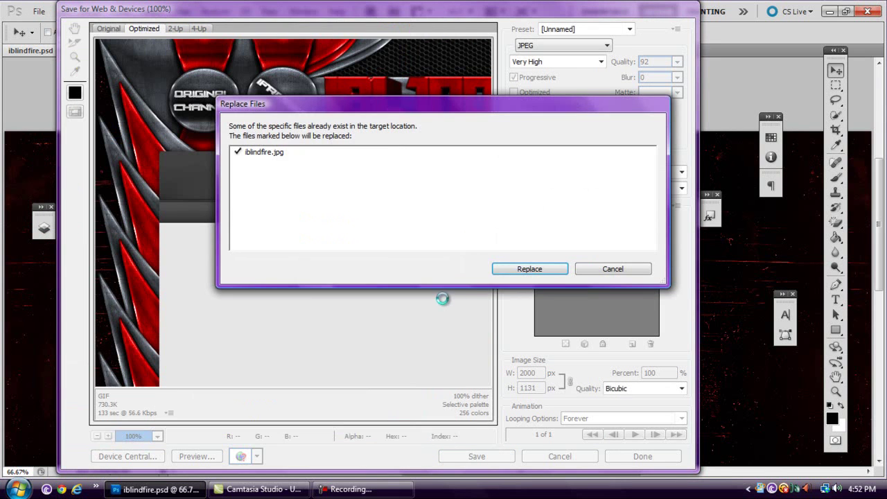
left_click(514, 268)
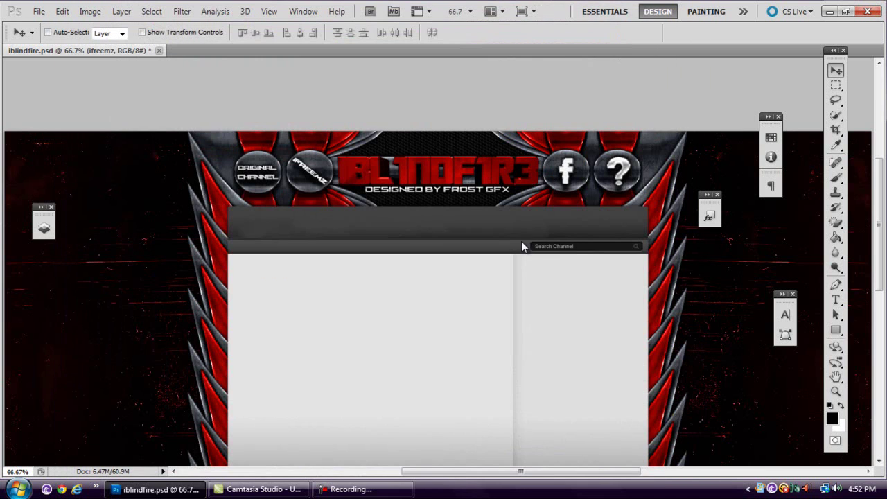
Return to the desktop and check the file size of the re-exported iblindfire JPG in its properties
left_click(829, 11)
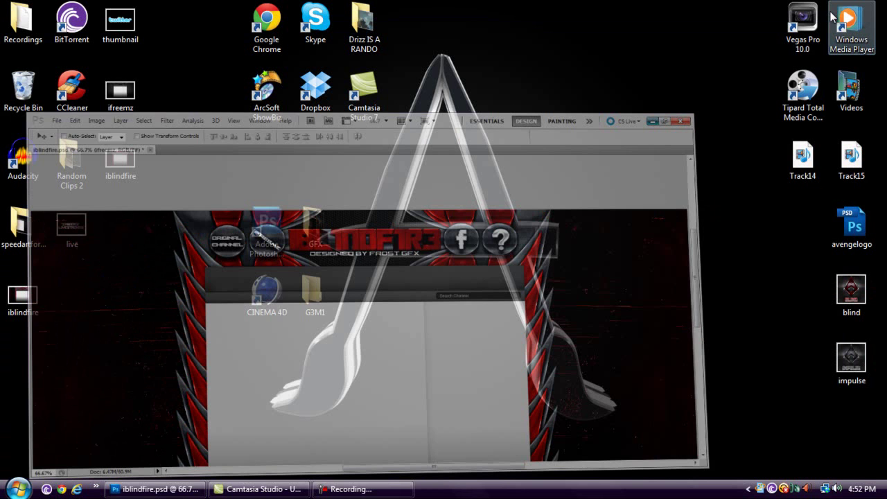
right_click(26, 299)
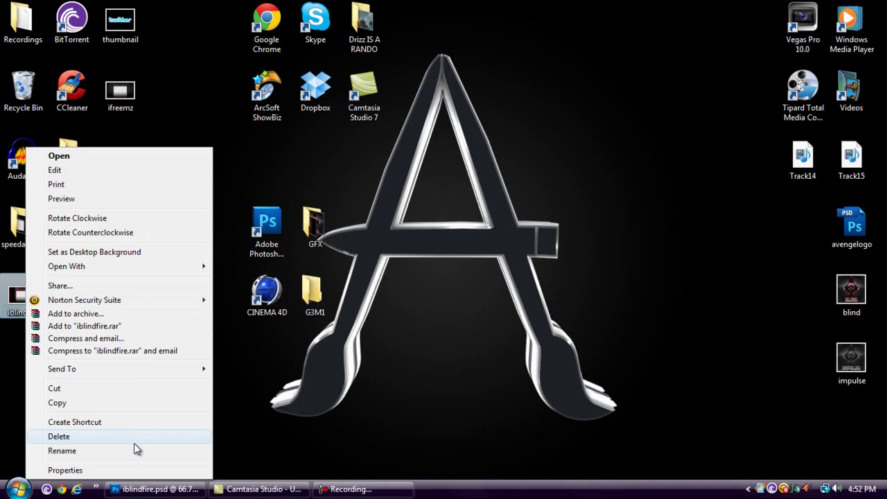
left_click(130, 475)
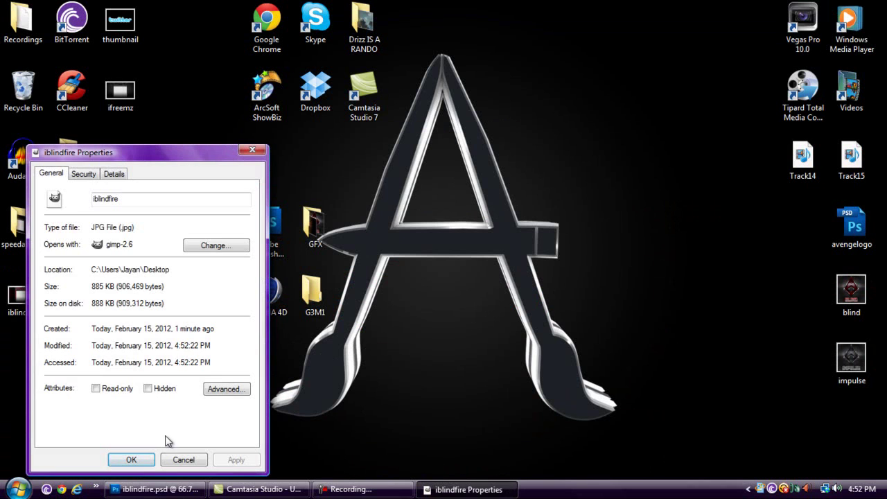
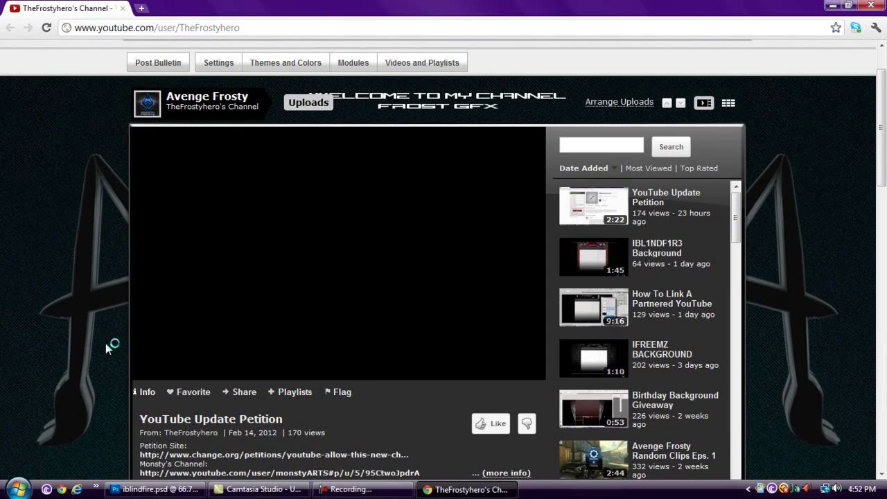
Look over the current background along the whole length of the YouTube channel page in Chrome
scroll(66, 297, "down", 9)
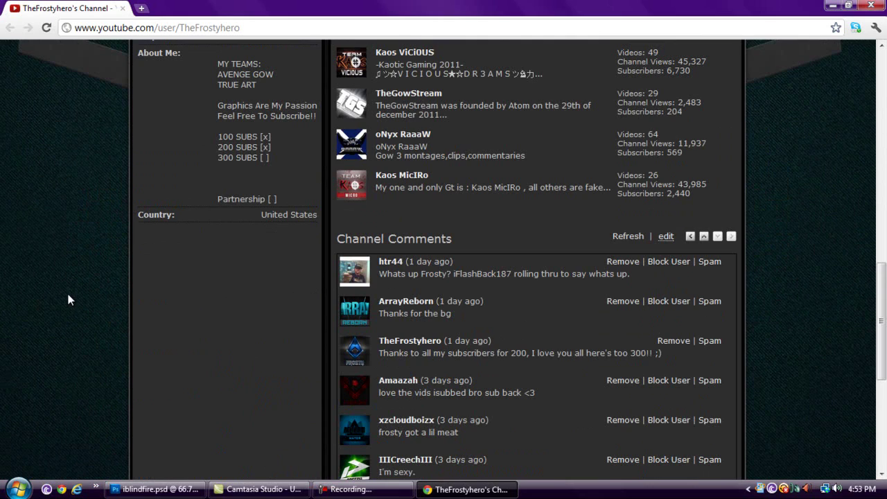
scroll(71, 288, "up", 7)
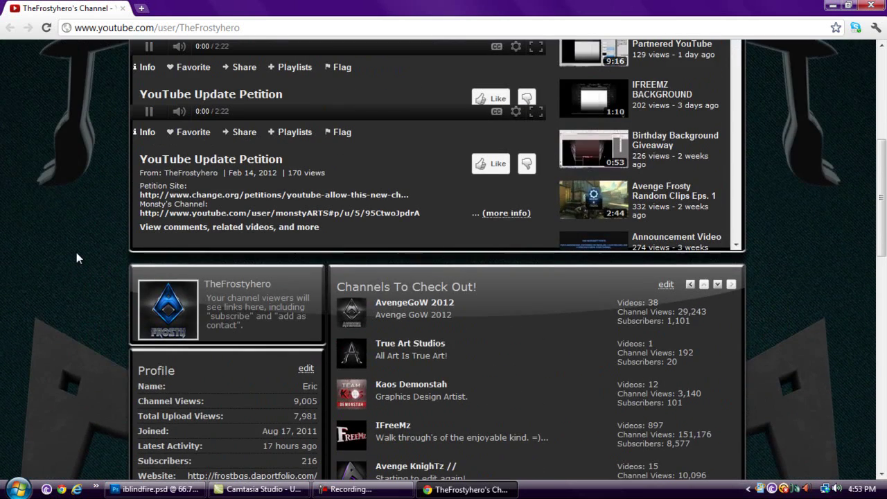
scroll(77, 229, "down", 1)
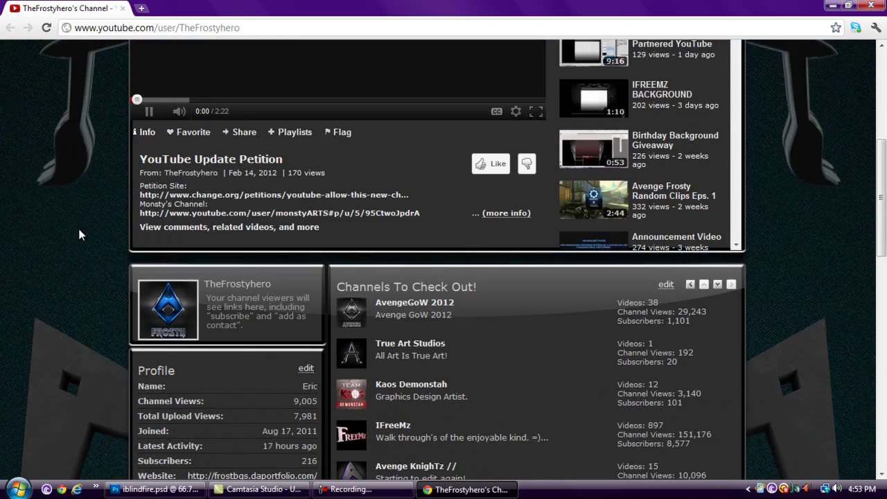
scroll(87, 226, "up", 1)
scroll(100, 221, "down", 2)
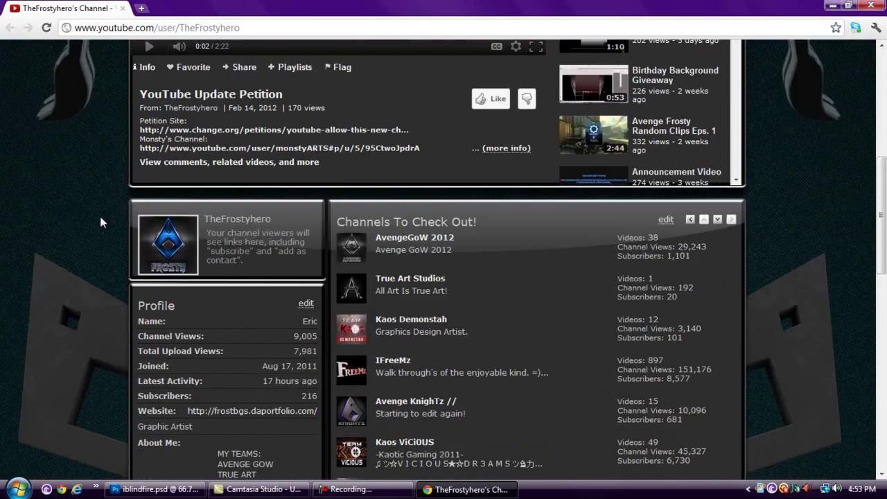
scroll(100, 221, "down", 4)
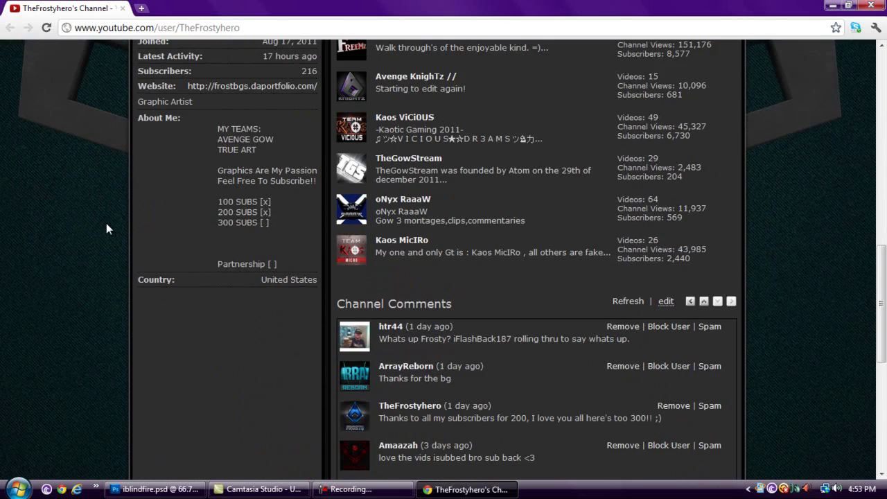
scroll(106, 228, "up", 10)
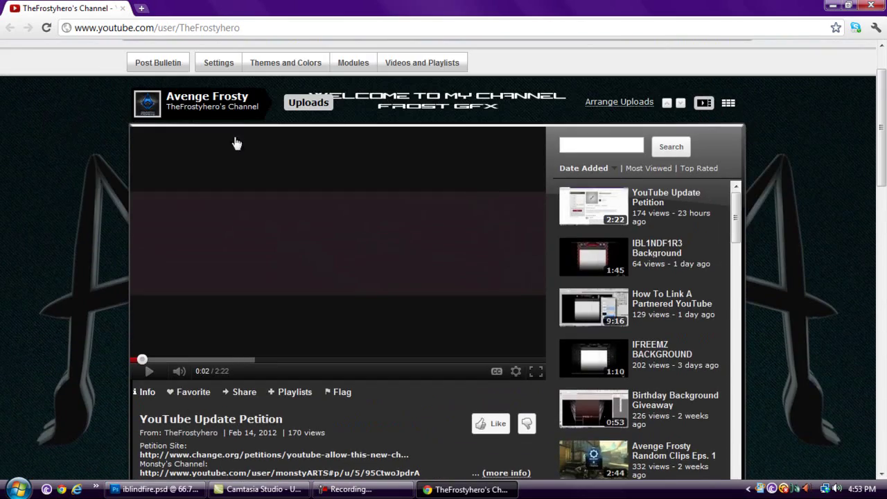
Upload the iblindfire image from the Desktop as the channel's background image in the Red 2 theme's advanced options
left_click(319, 64)
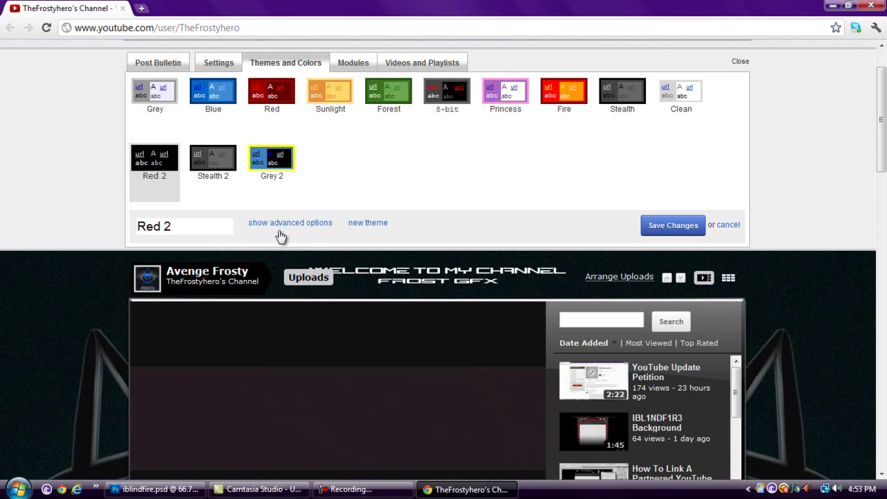
left_click(281, 223)
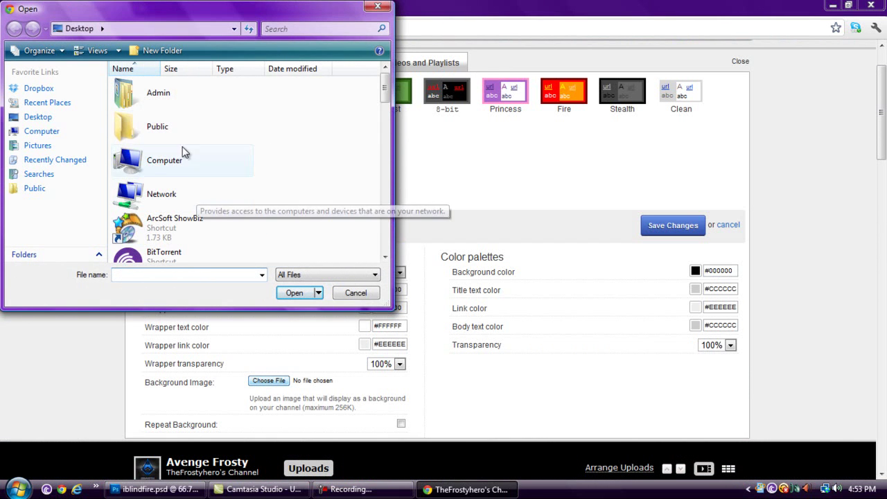
left_click(69, 122)
scroll(342, 178, "down", 5)
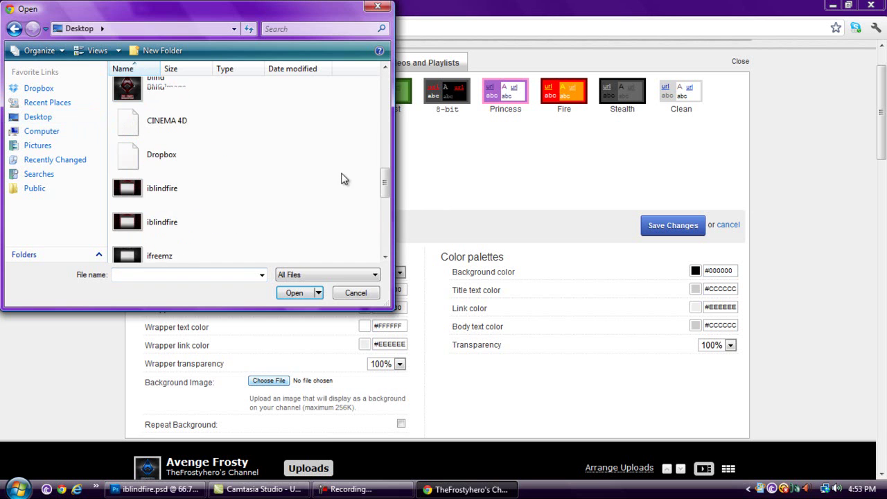
double_click(166, 198)
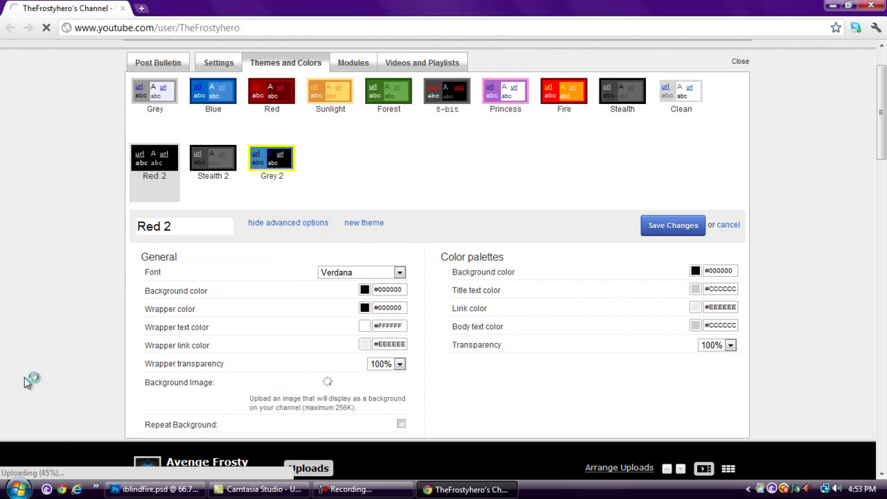
left_click(165, 492)
left_click(41, 12)
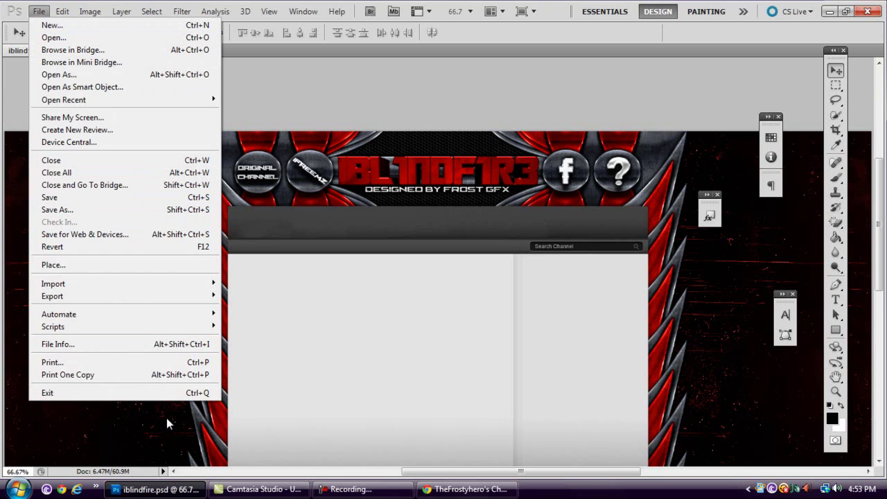
left_click(166, 492)
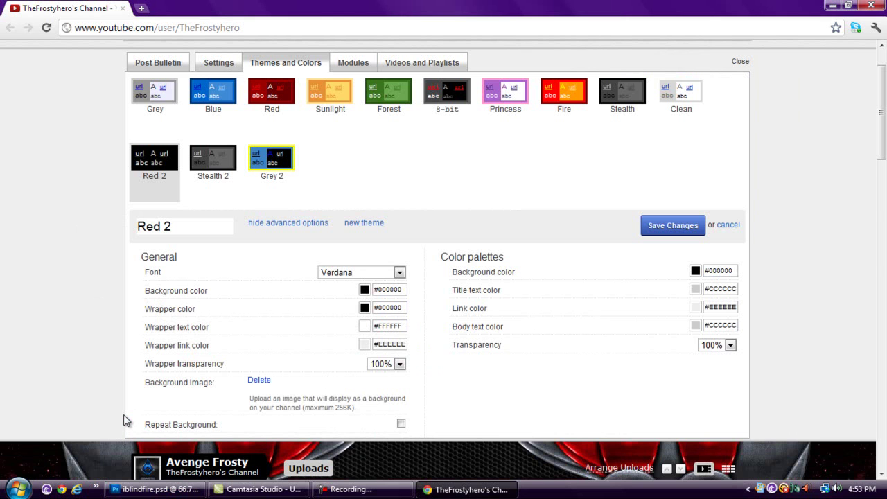
Examine how the uploaded iblindfire background displays behind the channel page from header to comments
scroll(110, 447, "down", 2)
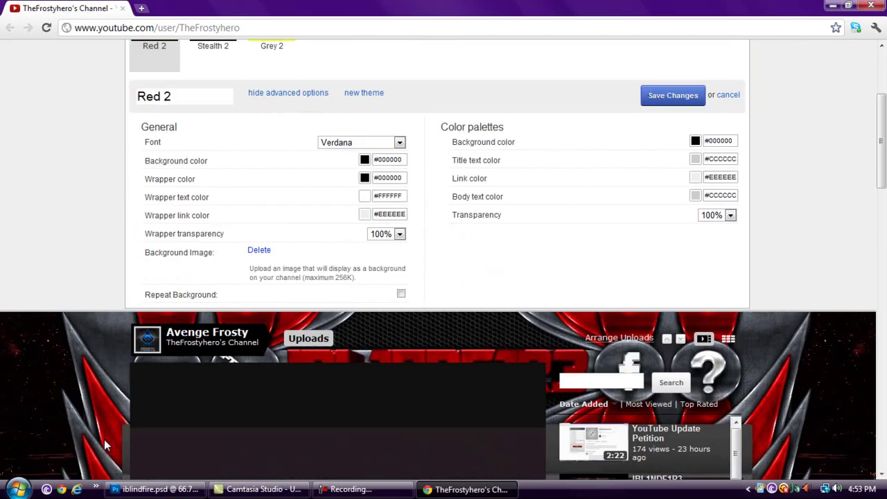
scroll(106, 443, "down", 7)
scroll(105, 434, "up", 5)
scroll(104, 430, "down", 7)
scroll(100, 423, "up", 10)
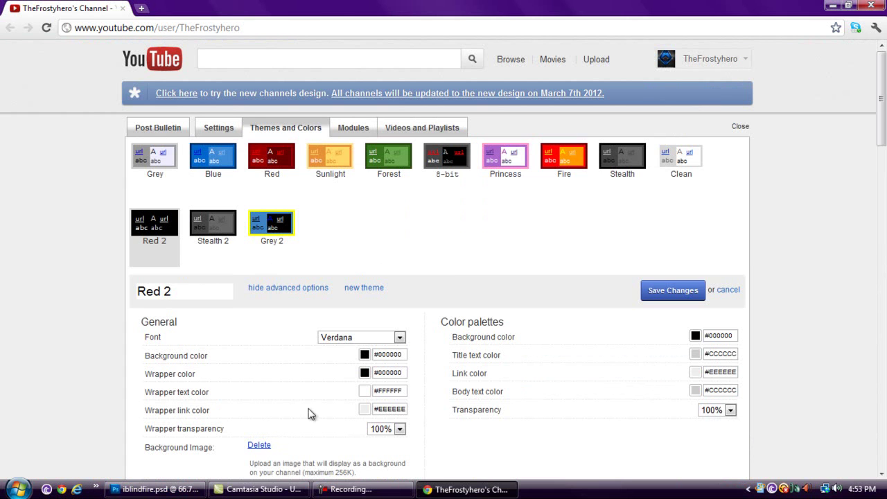
Discard the unsaved channel theme changes and close the browser
left_click(727, 291)
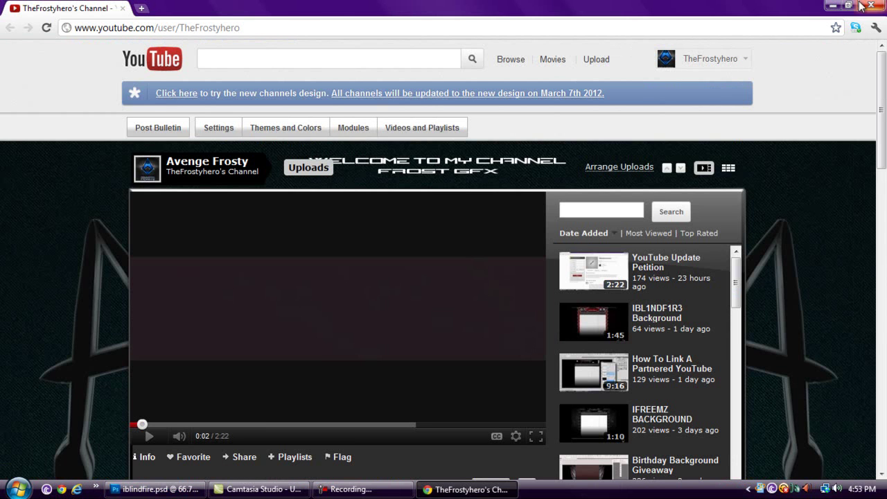
left_click(870, 5)
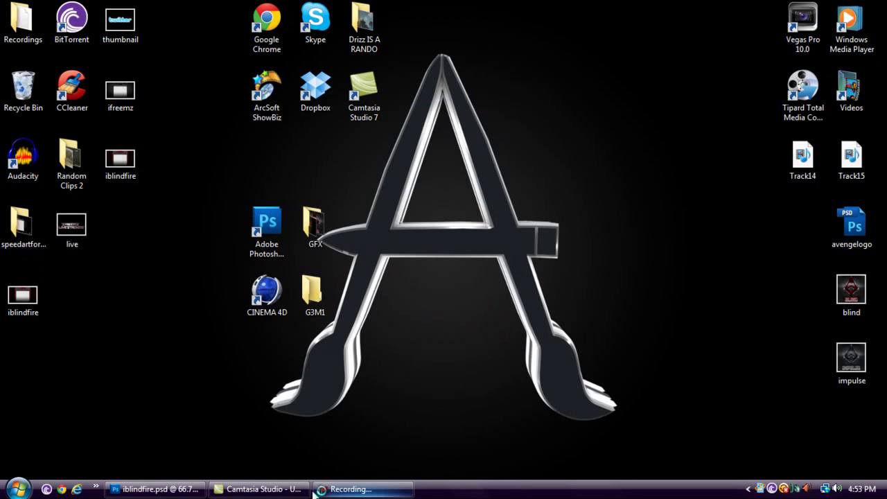
left_click(174, 490)
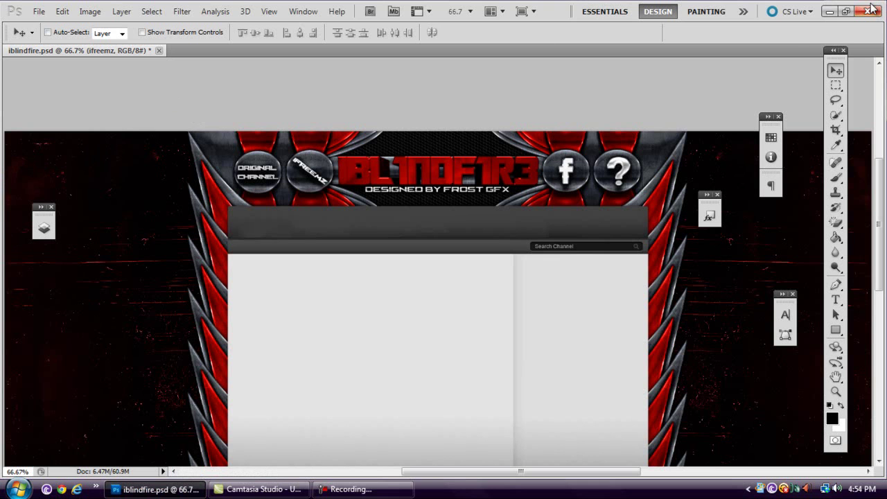
left_click(846, 11)
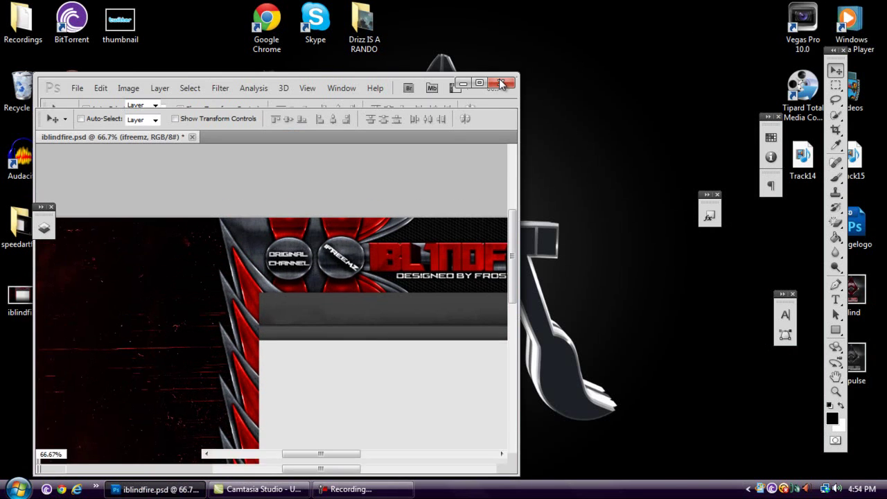
left_click(464, 81)
View the ifreemz image from the desktop in Windows Photo Gallery and close the viewer
left_click(116, 93)
right_click(123, 91)
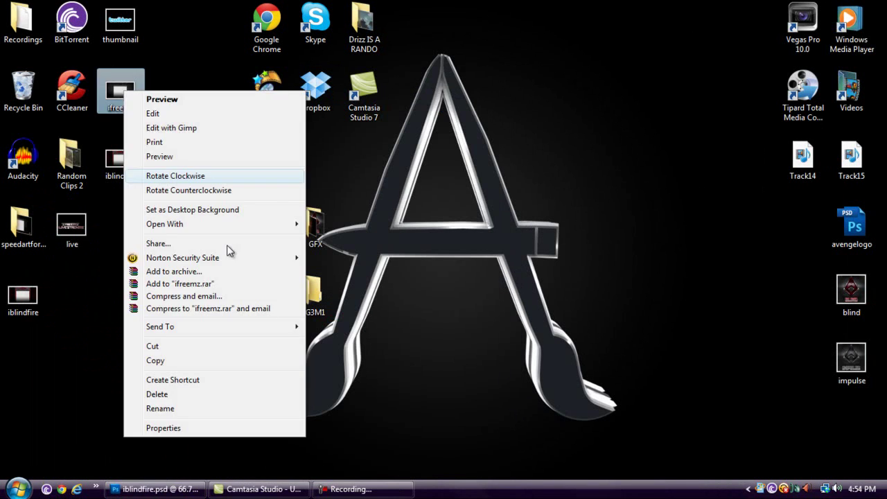
mouse_move(264, 226)
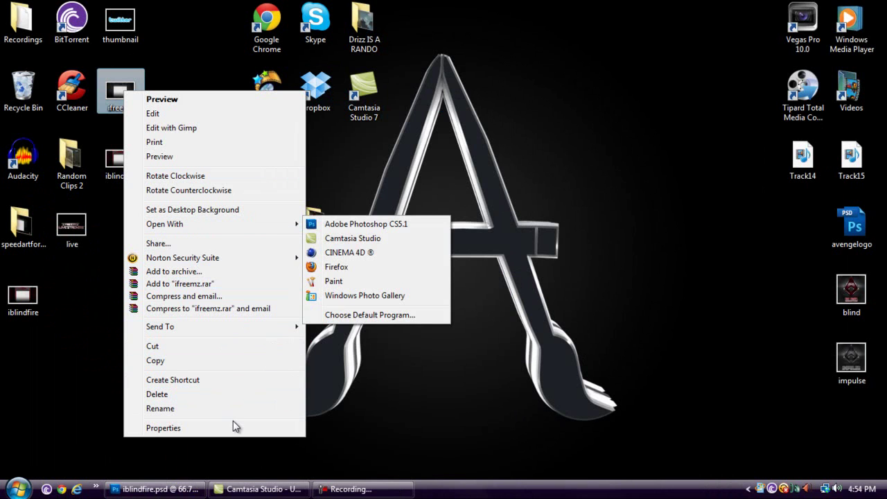
left_click(365, 295)
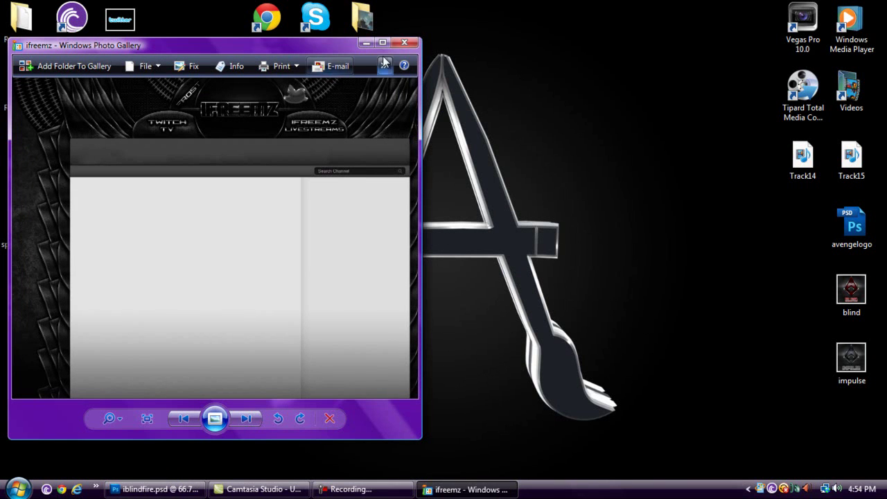
left_click(404, 42)
Check the ifreemz PNG's size on disk in its file properties and close them
right_click(108, 108)
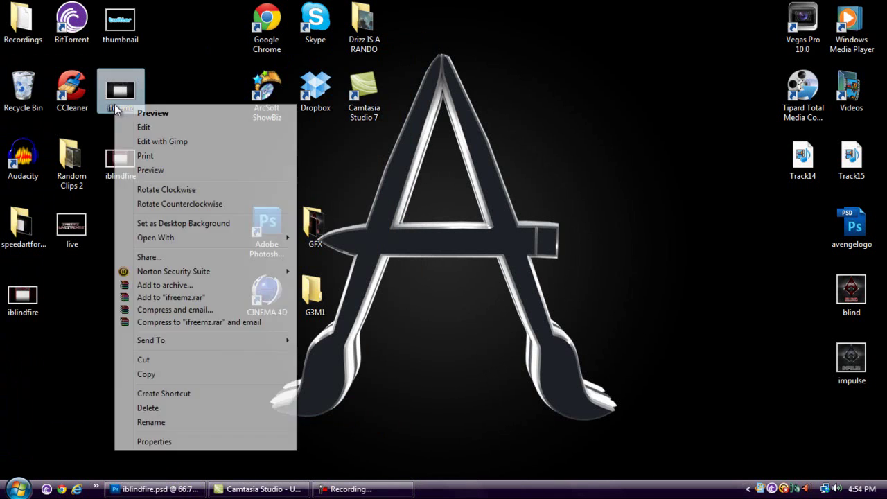
left_click(202, 441)
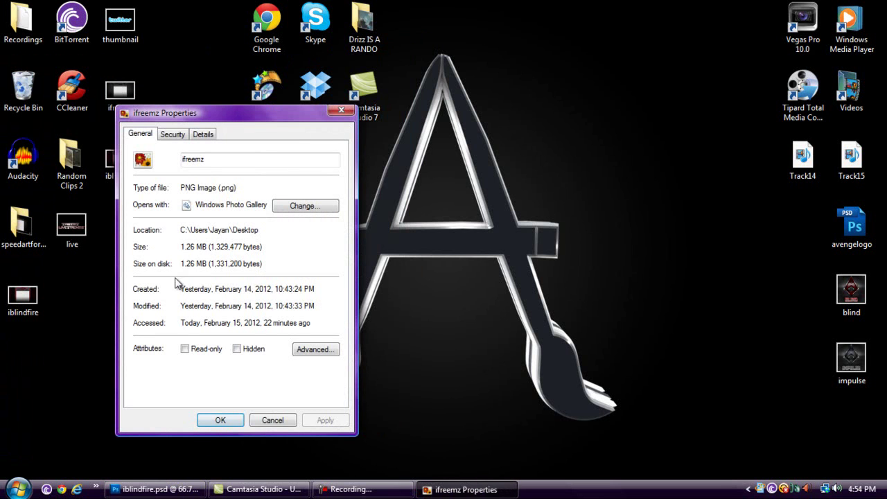
mouse_move(185, 263)
left_mouse_down()
mouse_move(206, 264)
mouse_move(185, 261)
left_mouse_up()
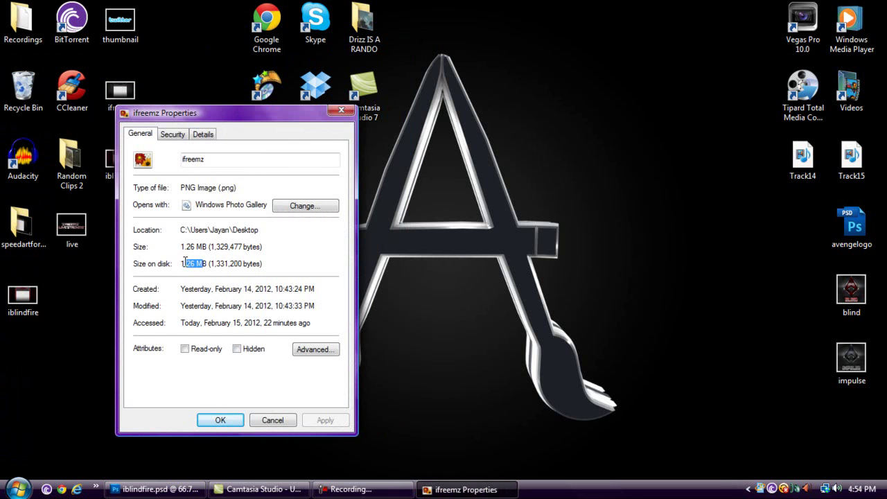
left_click(336, 111)
right_click(149, 171)
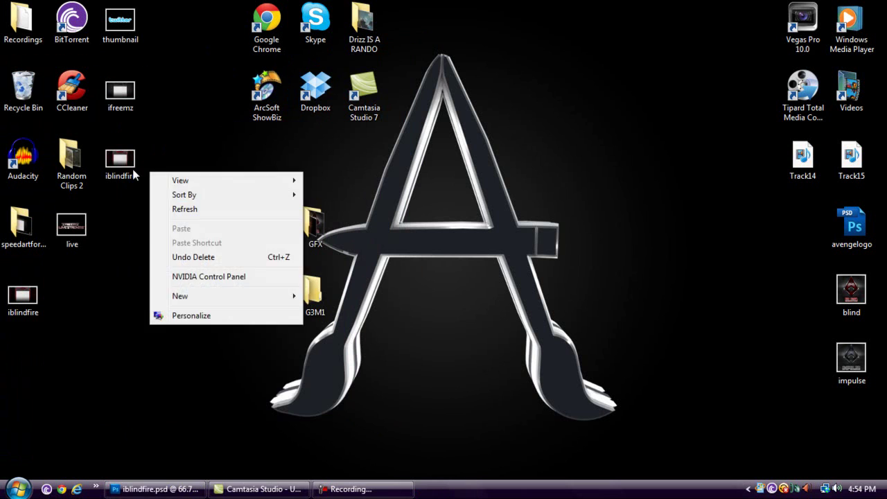
right_click(132, 163)
left_click(497, 237)
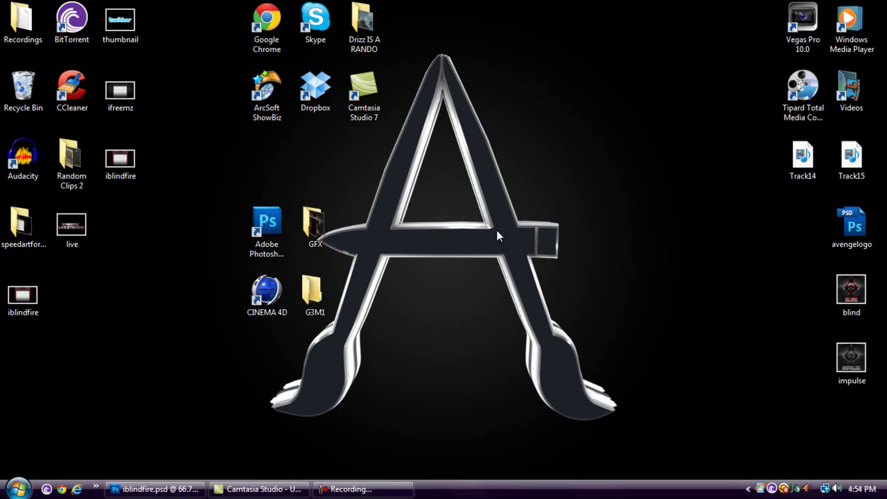
Bring Photoshop back up and close it together with the open iblindfire.psd document
left_click(152, 489)
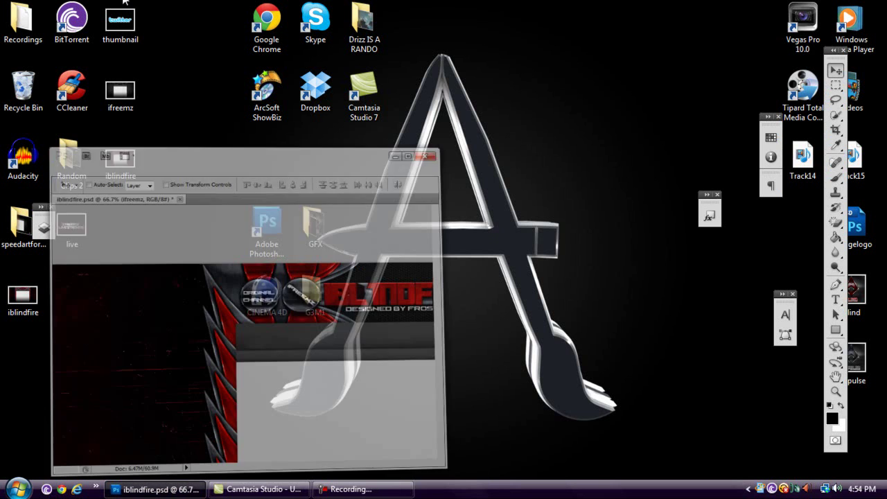
left_click(501, 83)
left_click(296, 244)
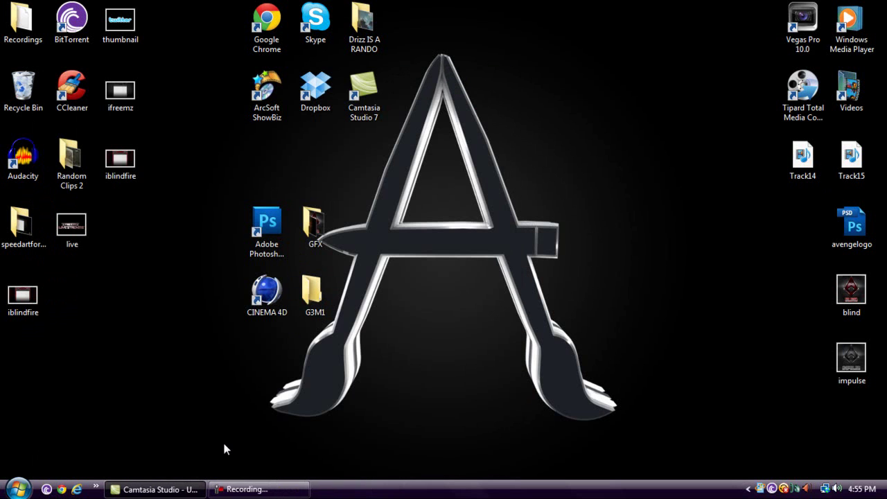
mouse_move(191, 495)
left_click(246, 490)
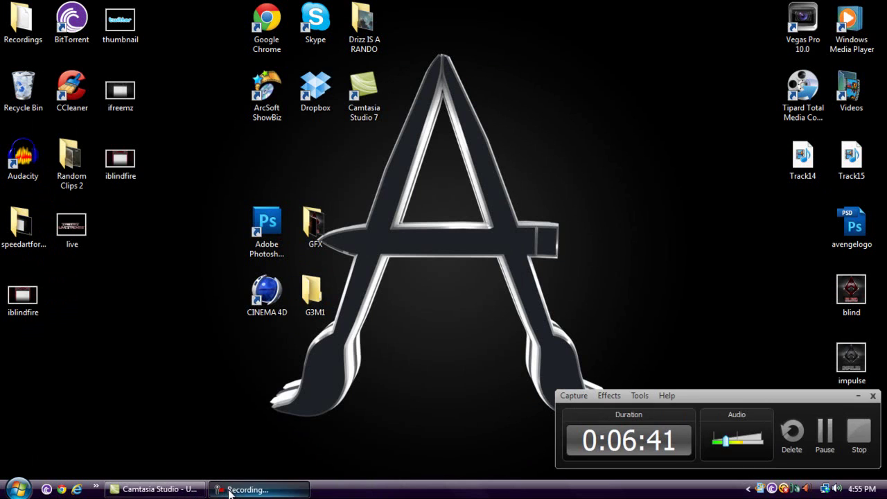